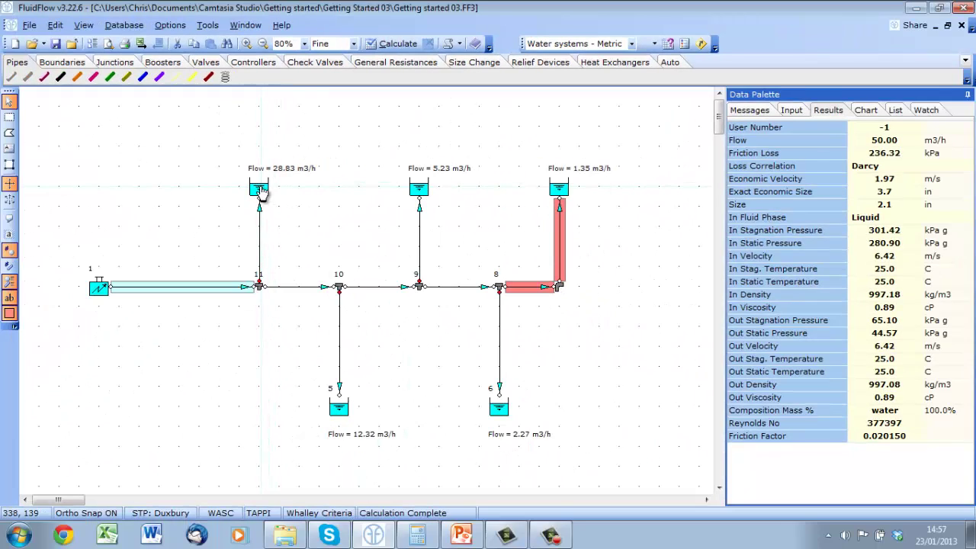
Inspect the calculated results of the tank above junction 11 and of the pipe leaving boundary 1
left_click(325, 207)
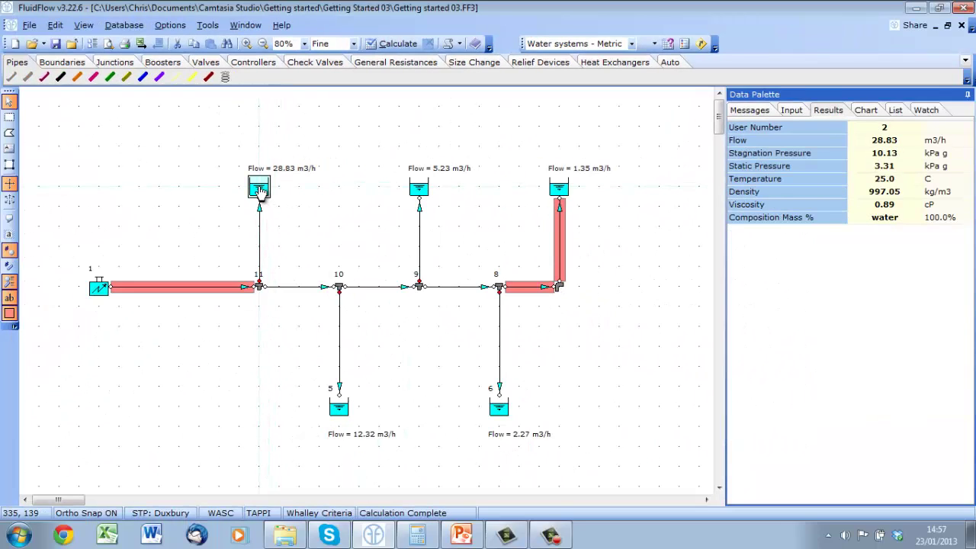
left_click(211, 291)
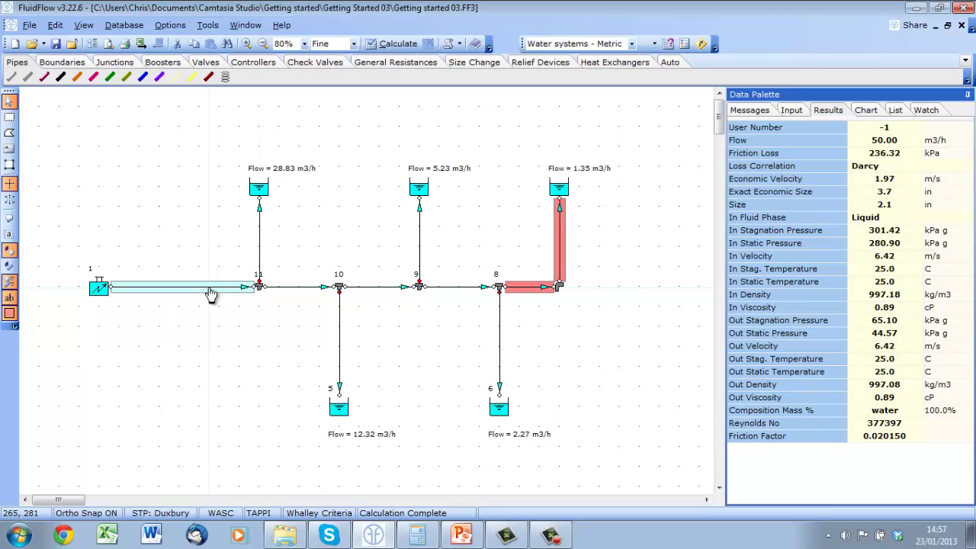
Review the visible result properties for Steel Pipe or Duct, including the element scopes for selecting and clearing properties, and accept the settings
right_click(454, 244)
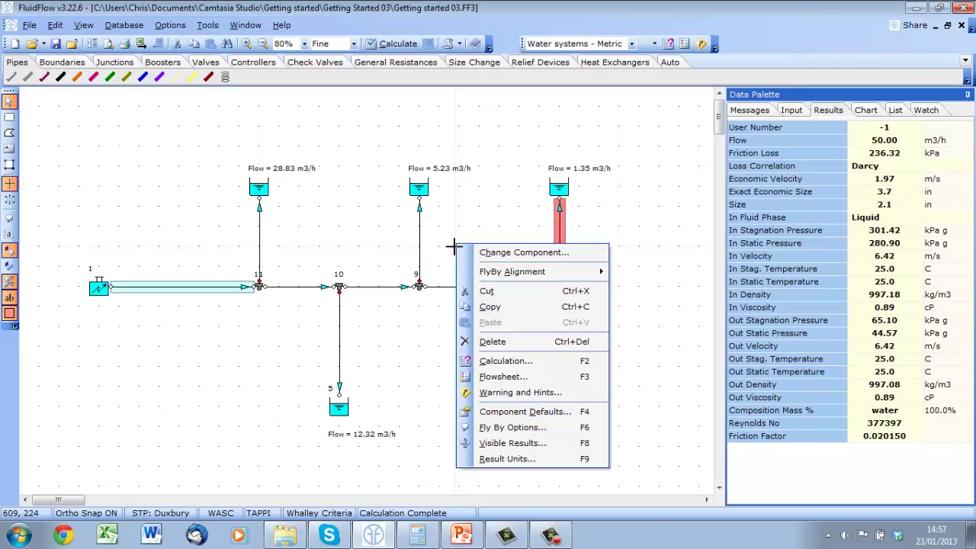
left_click(511, 445)
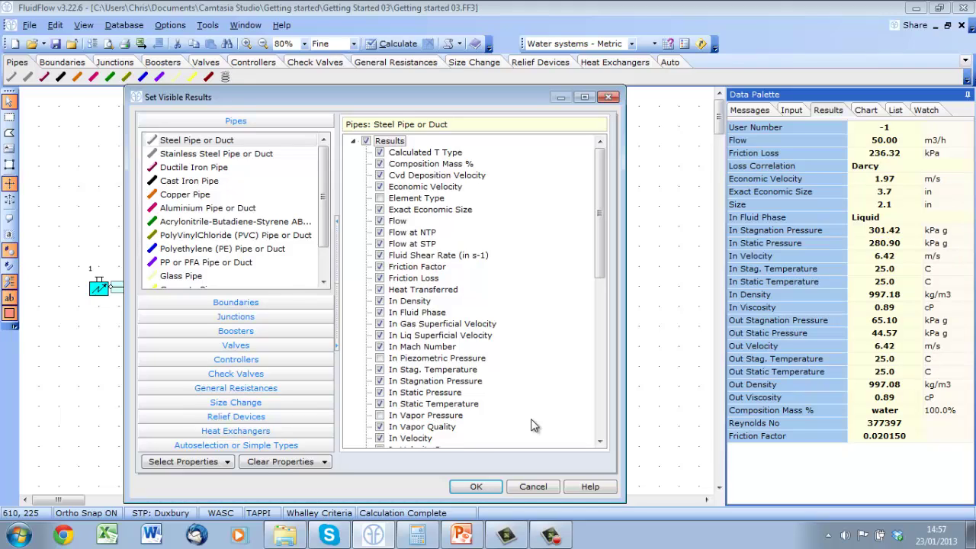
left_click_drag(601, 227, 600, 295)
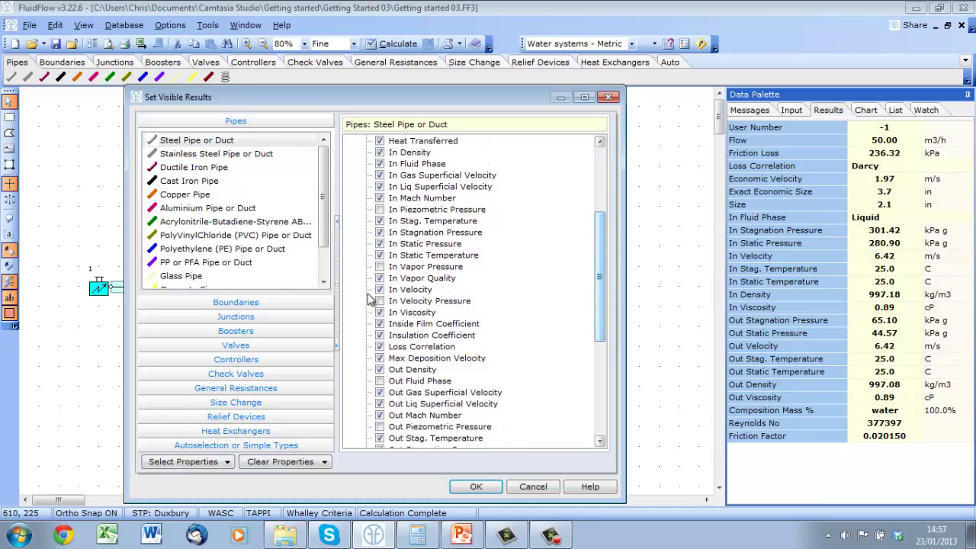
left_click_drag(598, 288, 602, 366)
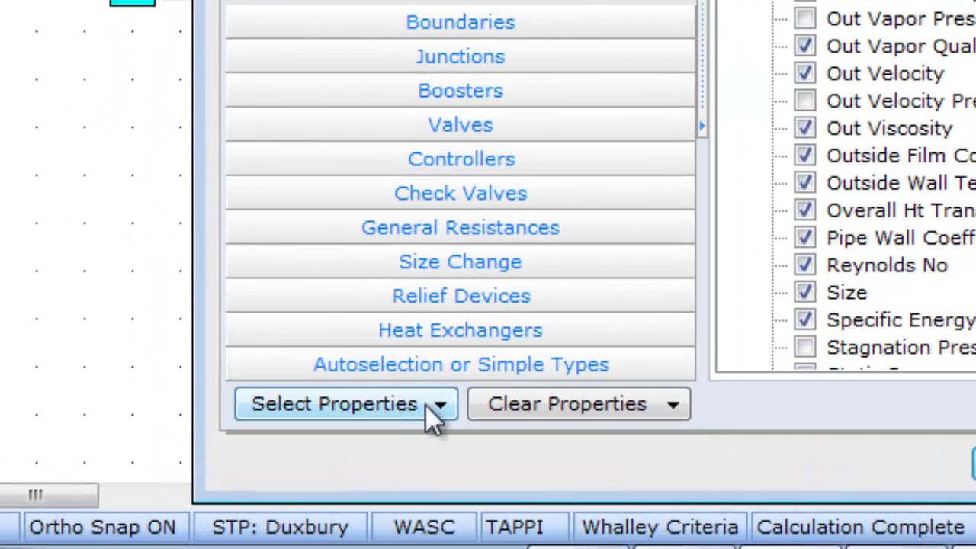
left_click(426, 405)
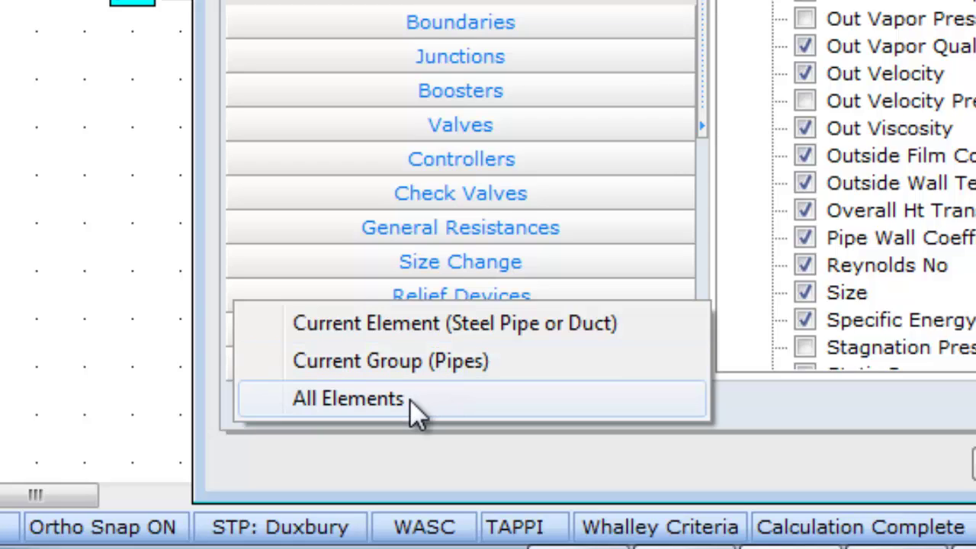
left_click(791, 413)
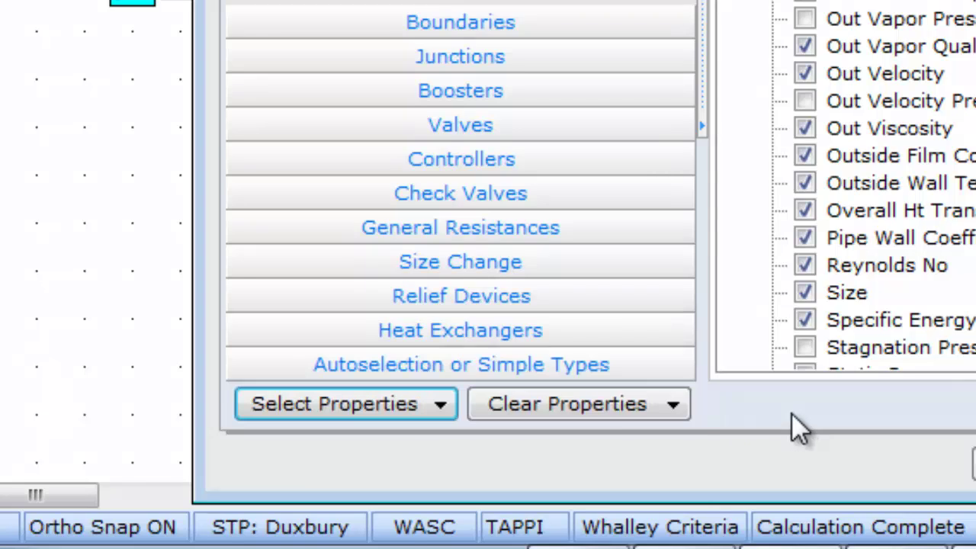
left_click(613, 410)
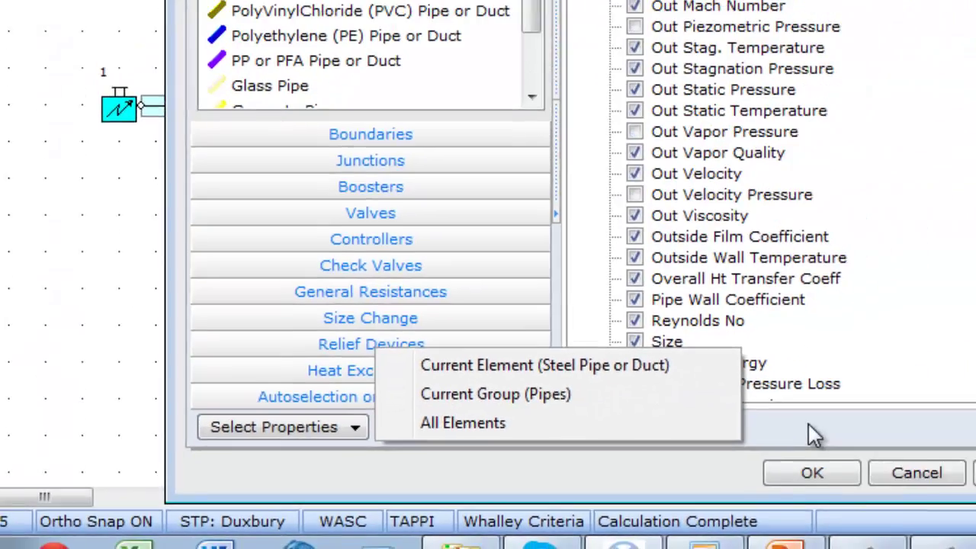
left_click(810, 435)
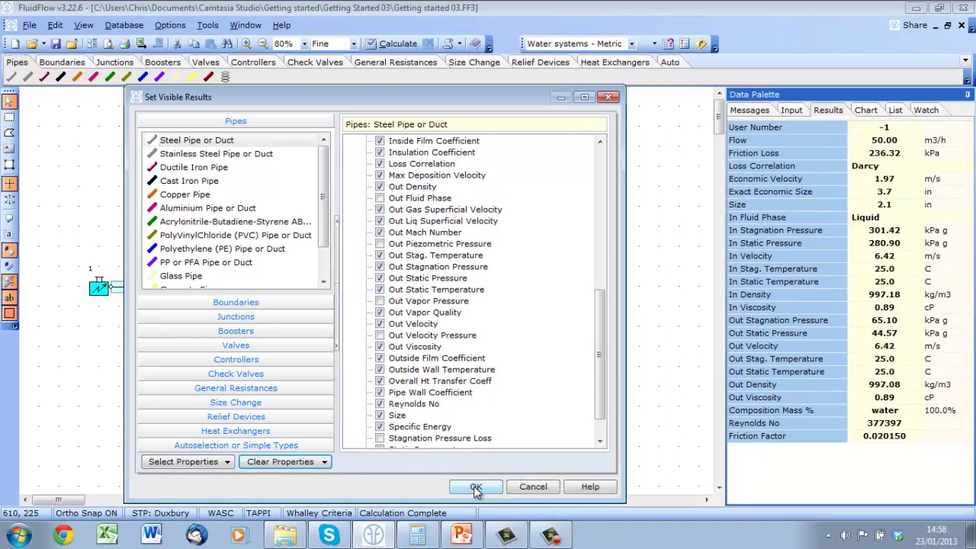
left_click(476, 488)
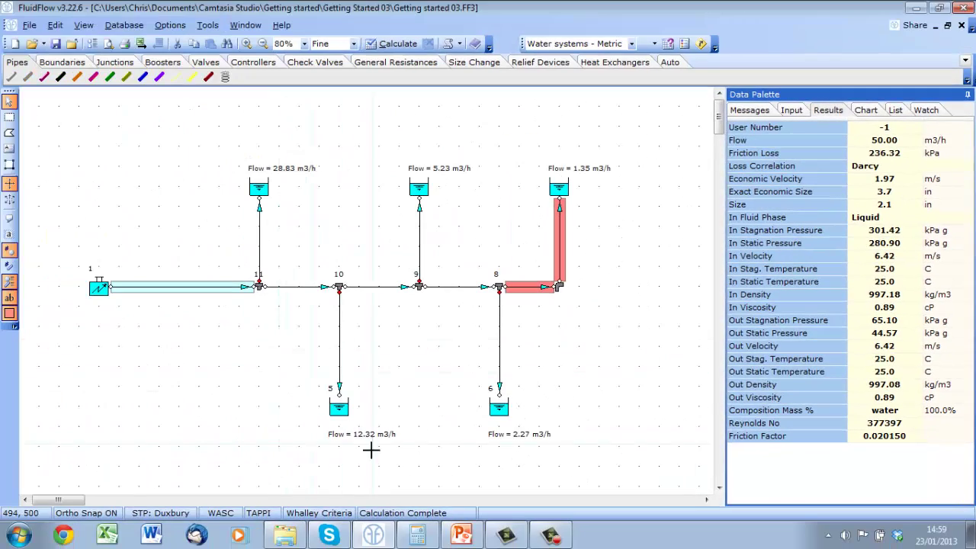
Switch to Calculator, subtract the pipe's outlet stagnation pressure of 65.10 from the inlet's 301.42, and return to the flowsheet
left_click(418, 538)
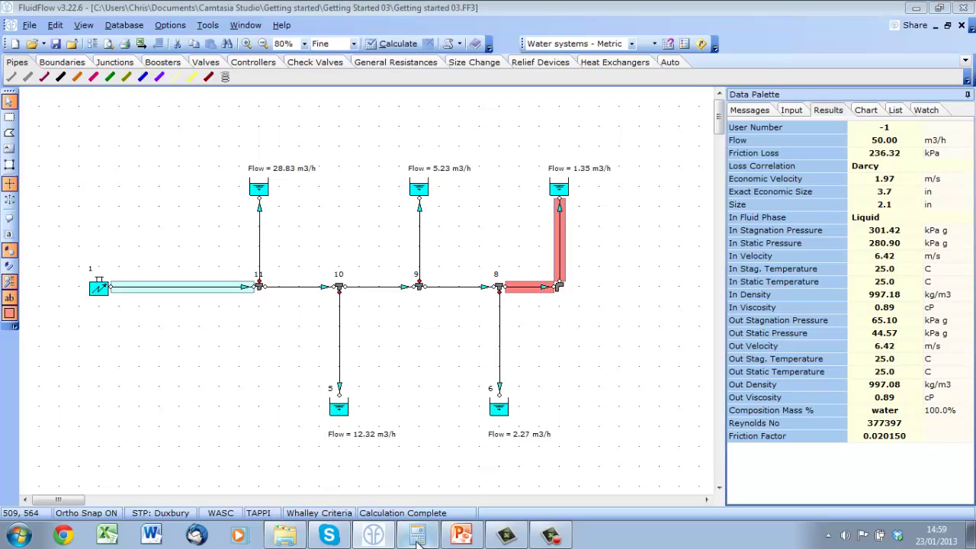
key("minus")
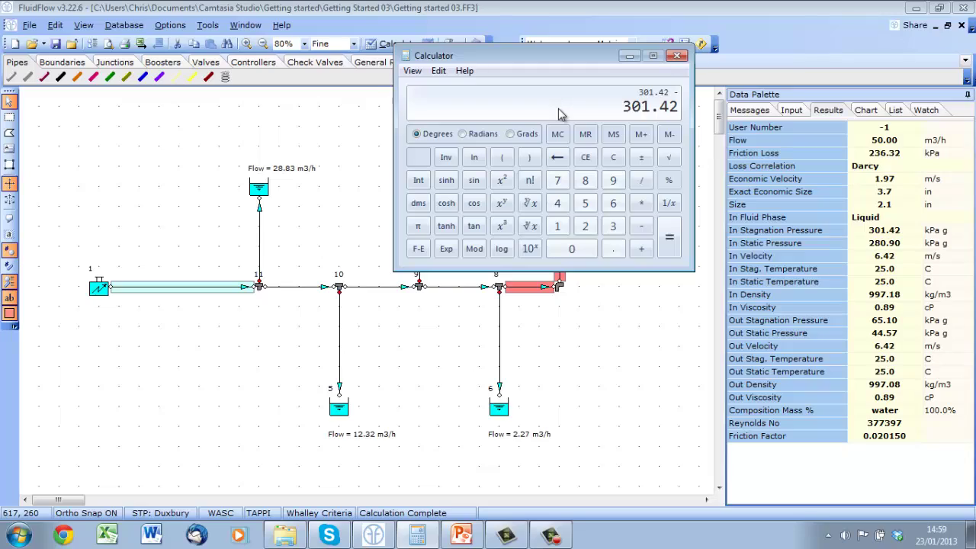
type("65.10")
key("Return")
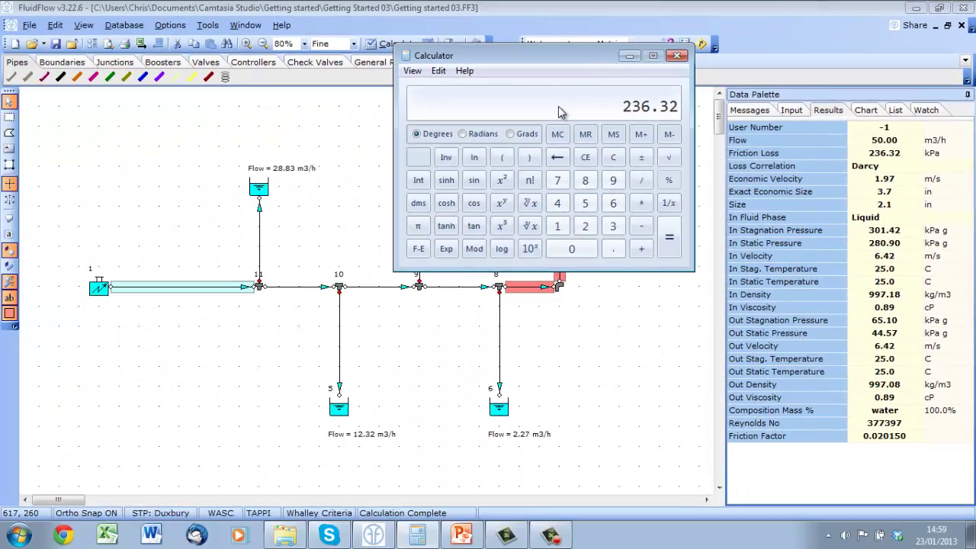
left_click(244, 136)
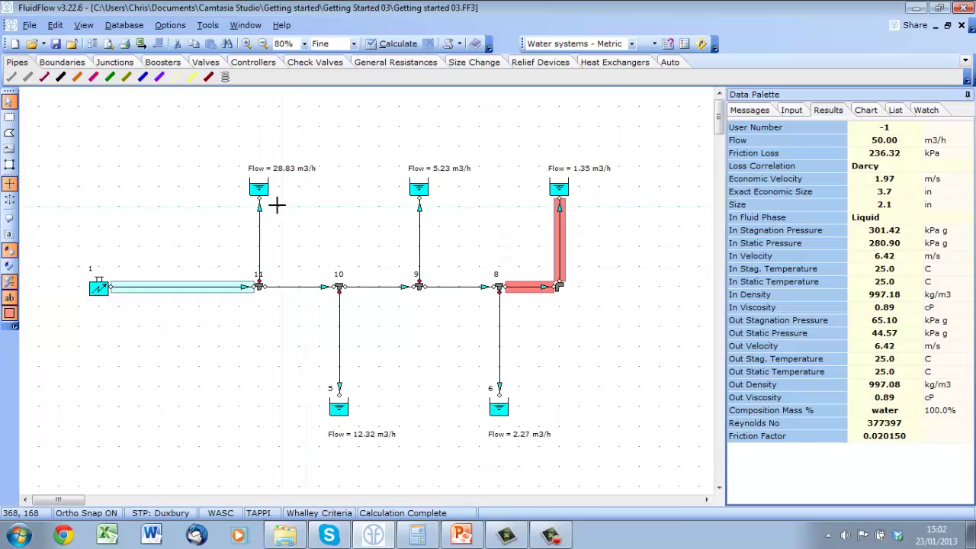
Read the descriptions of the warning messages for the low-velocity pipes -3 and -2 and the high-velocity pipe -1
mouse_move(258, 190)
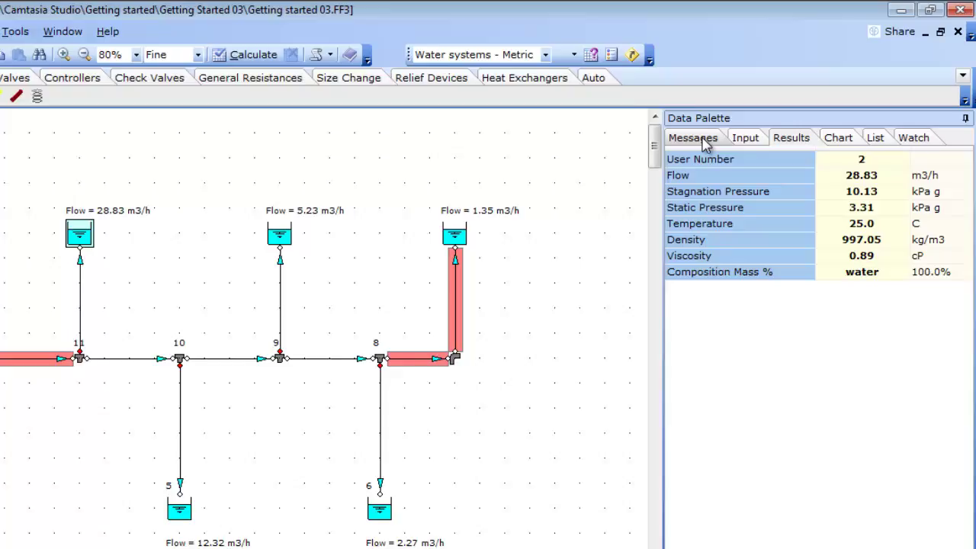
left_click(702, 142)
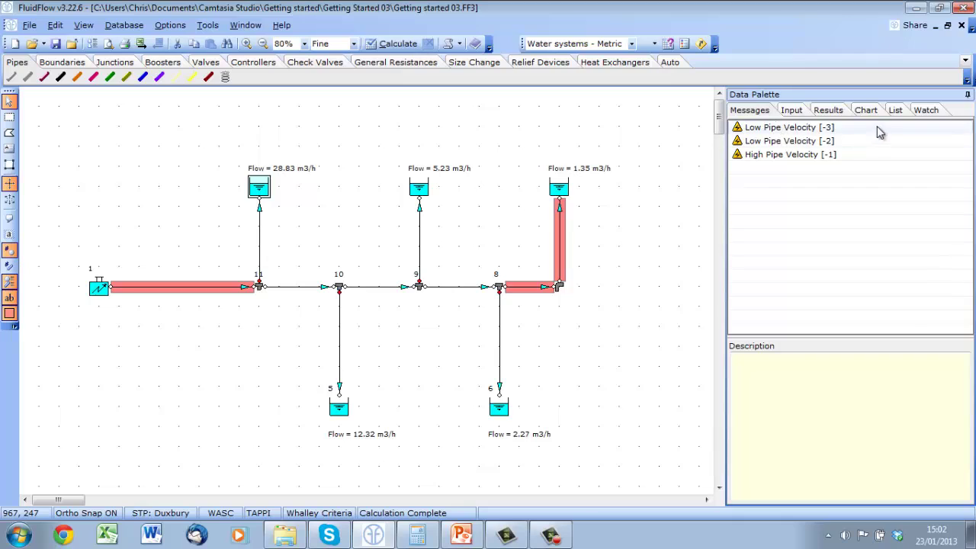
left_click(823, 131)
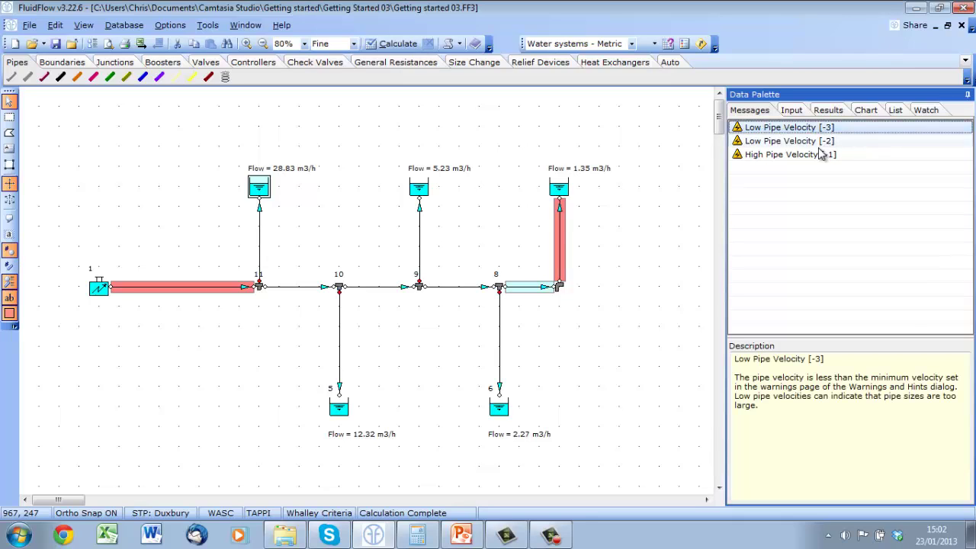
left_click(814, 144)
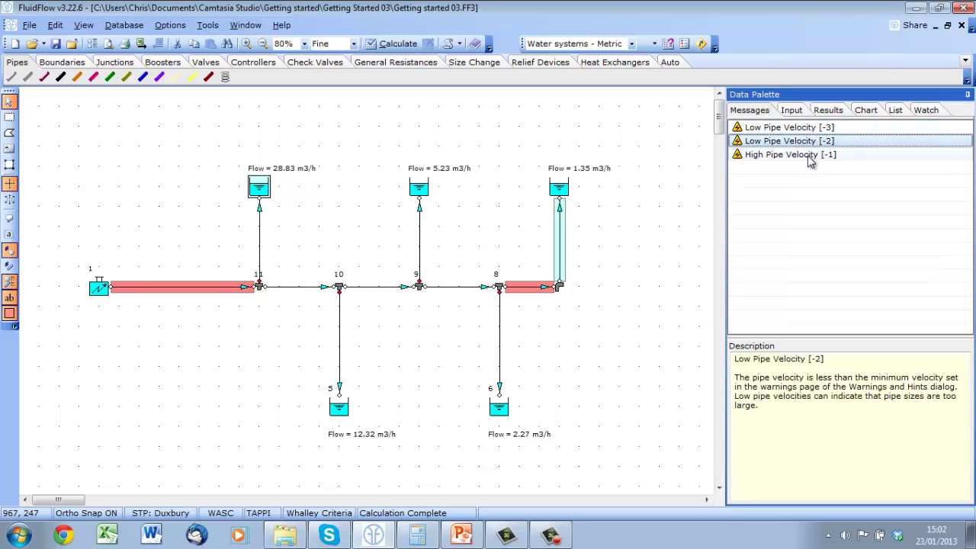
left_click(808, 156)
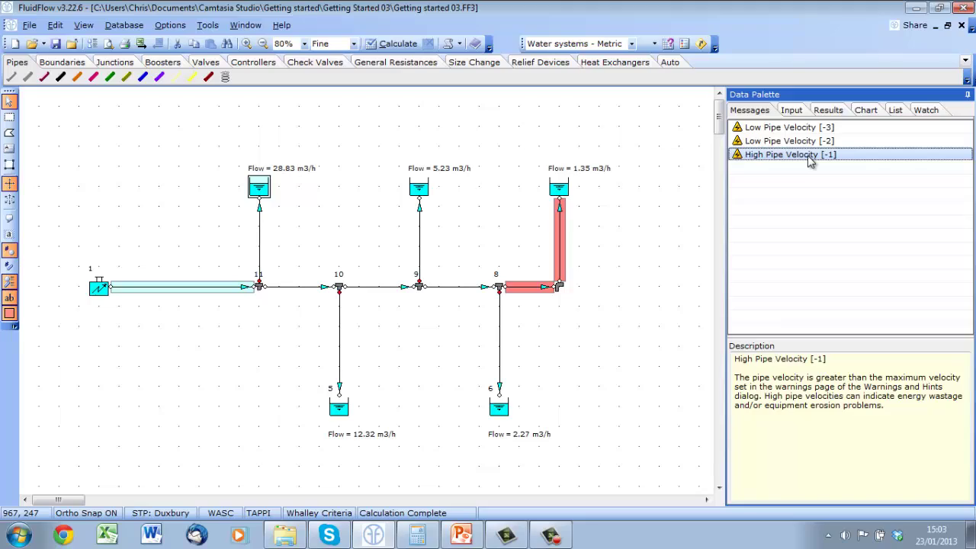
Check pipe -1's results and the liquid, gas and two-phase warning limits, accept them, and return to the message list
left_click(827, 110)
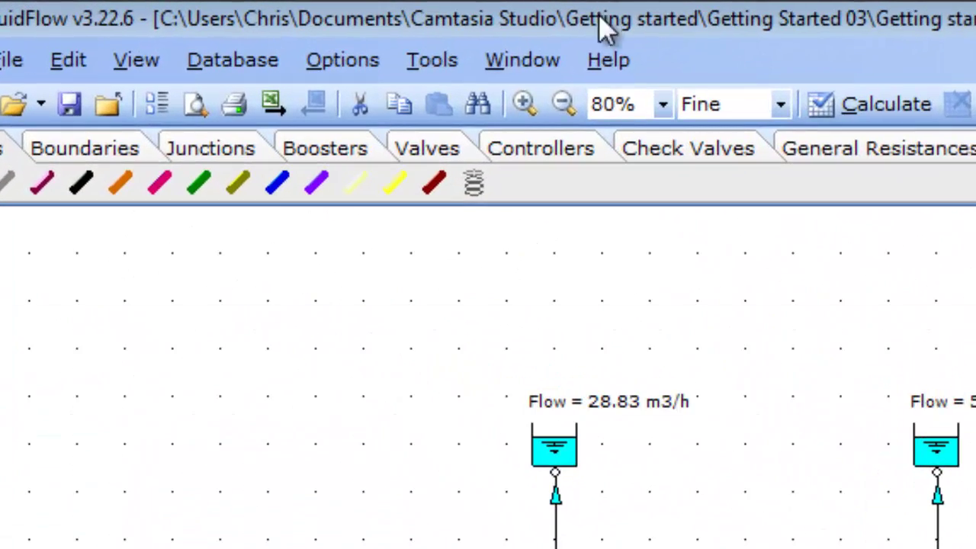
left_click(375, 67)
left_click(442, 219)
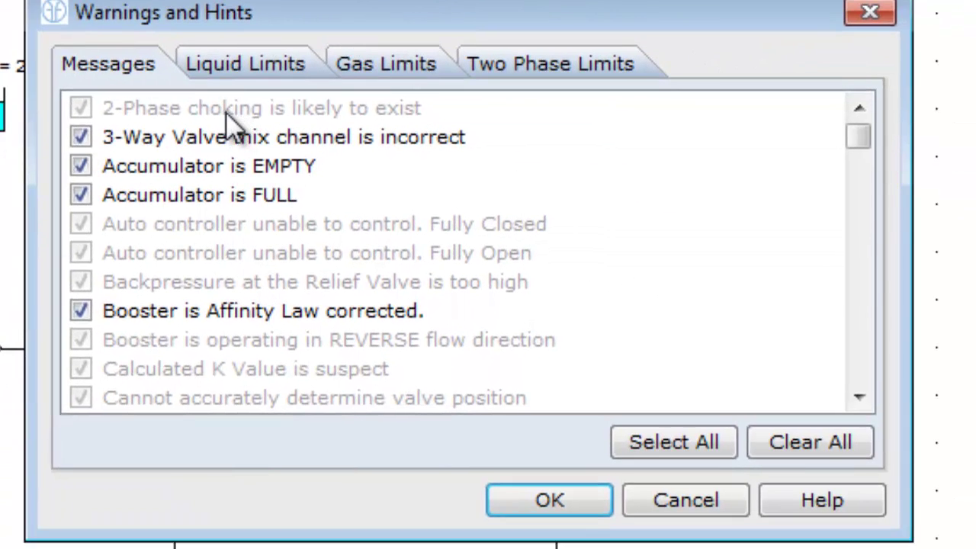
left_click(246, 74)
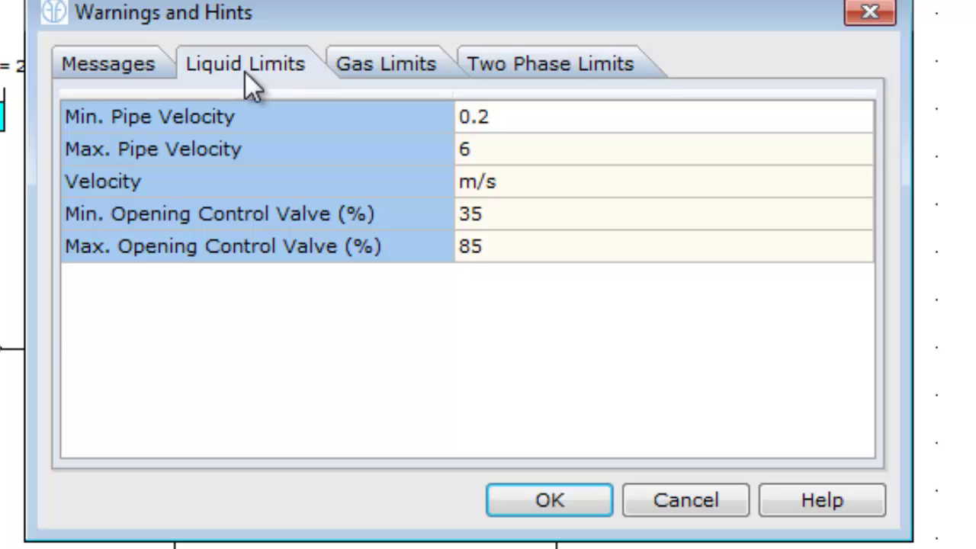
left_click(410, 63)
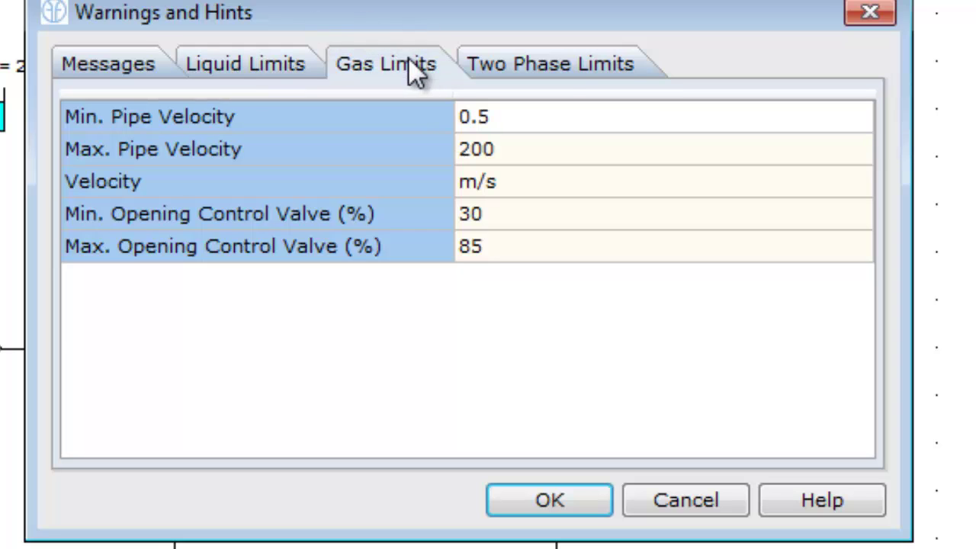
left_click(560, 76)
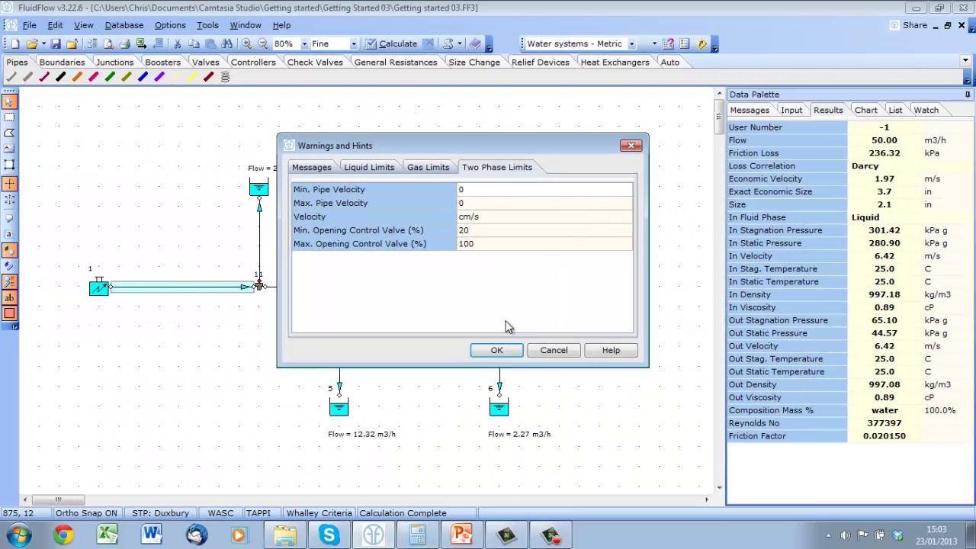
left_click(496, 349)
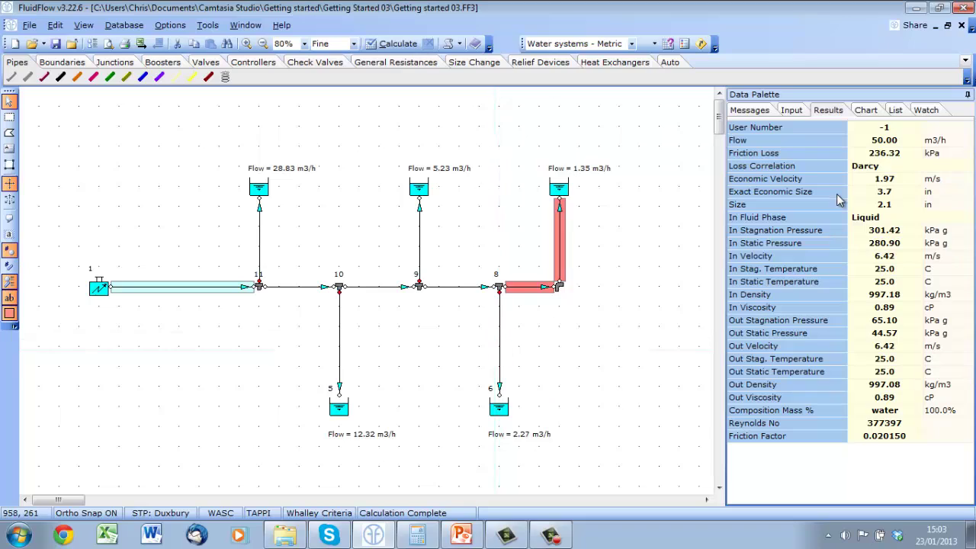
left_click(747, 111)
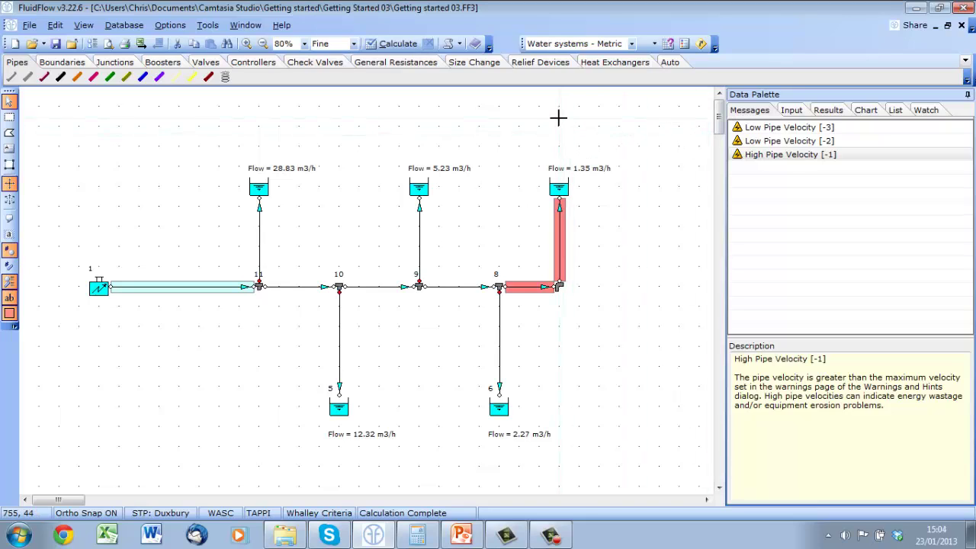
Set the preferred result unit for flow to l/s with 3 decimal places
right_click(601, 265)
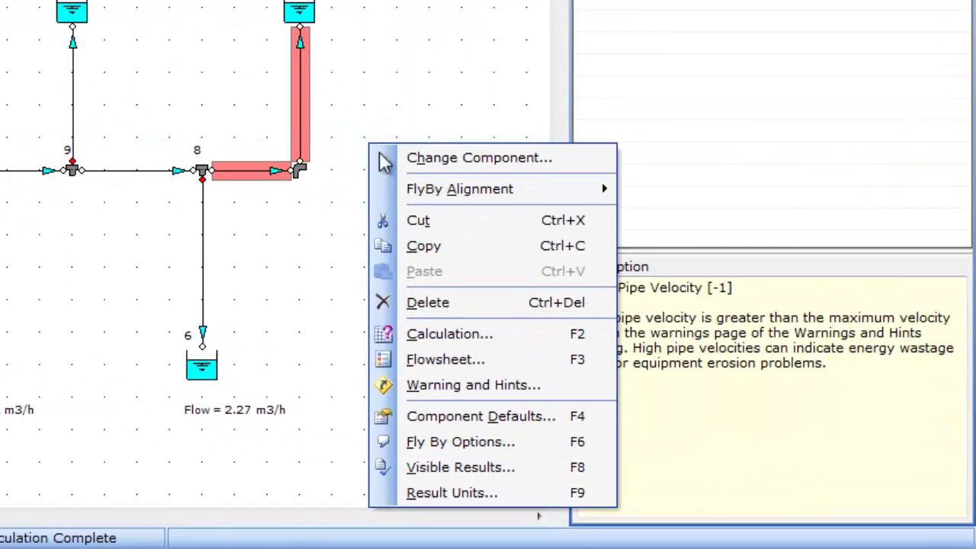
left_click(462, 494)
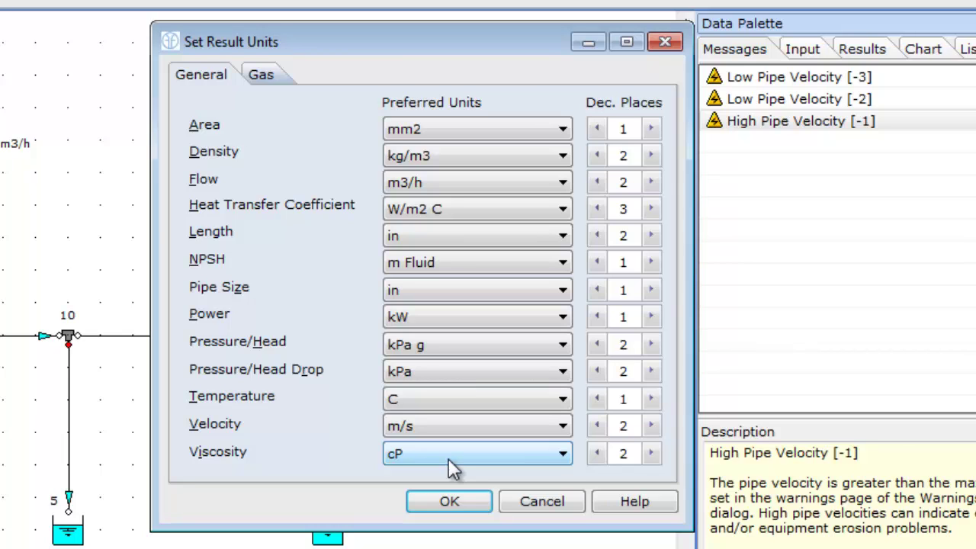
left_click(558, 183)
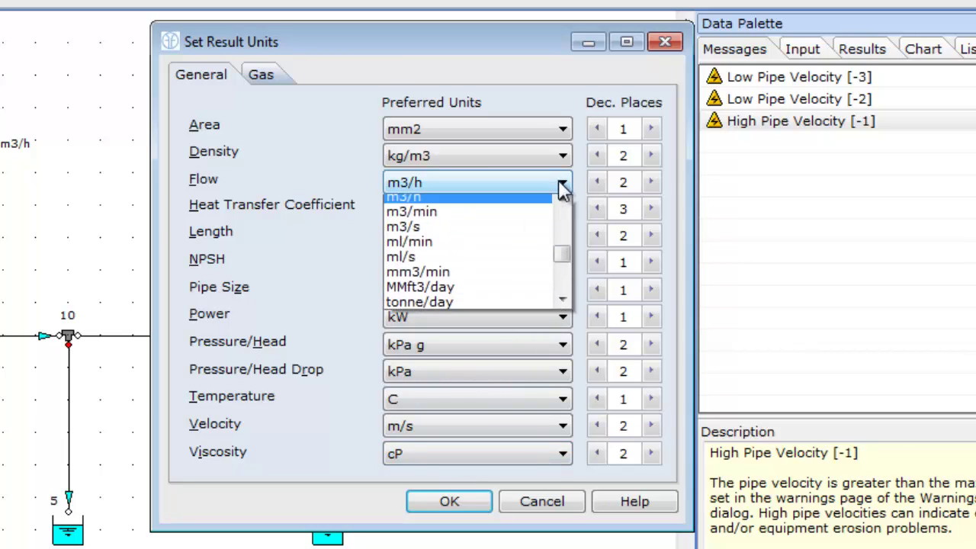
mouse_move(560, 262)
left_mouse_down()
mouse_move(562, 275)
mouse_move(562, 246)
left_mouse_up()
left_click(445, 233)
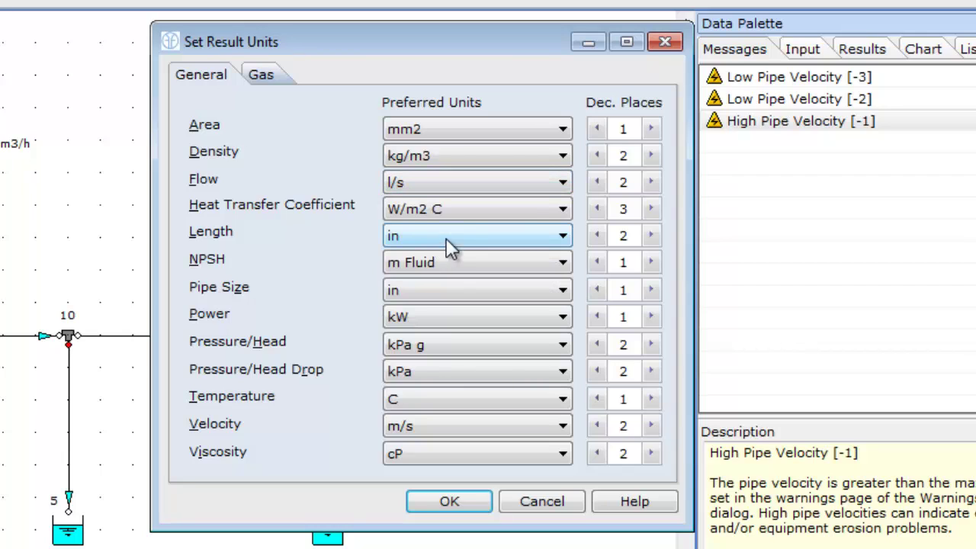
left_click(650, 184)
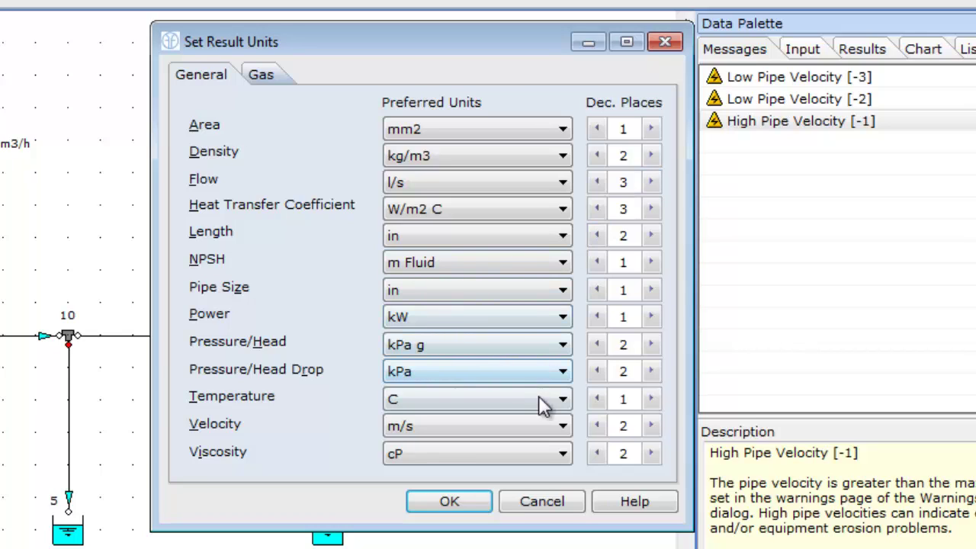
Set the pressure/head drop result unit to m Water with 1 decimal place and apply the result units
left_click(540, 371)
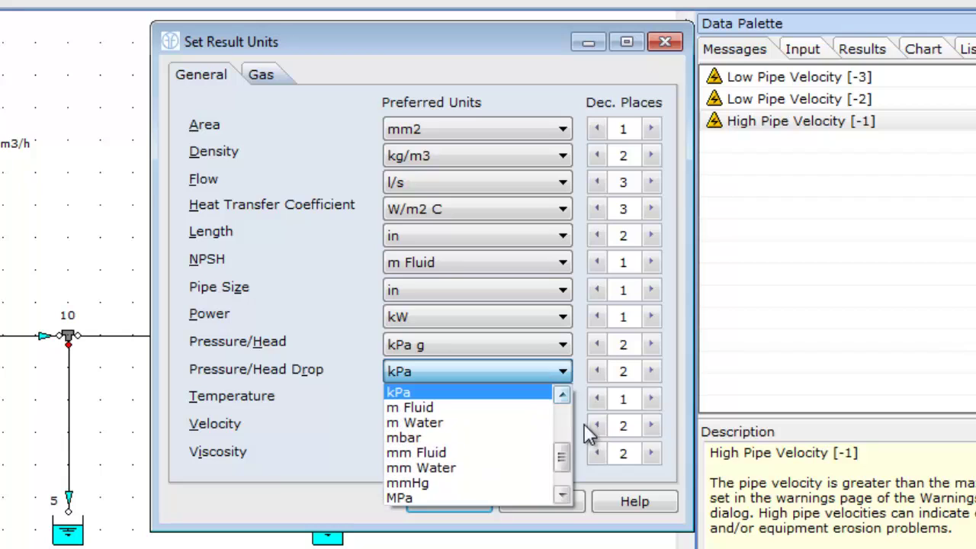
left_click_drag(562, 457, 562, 451)
left_click(450, 438)
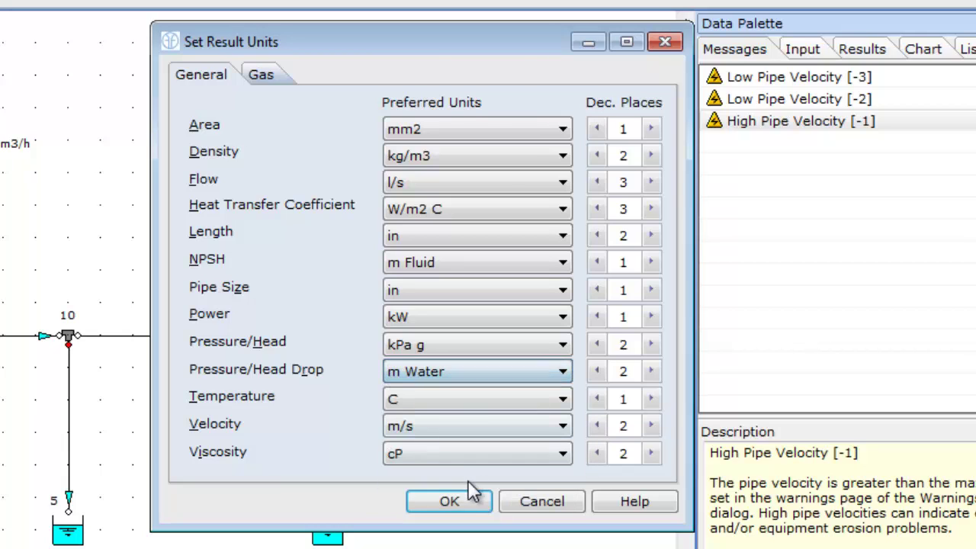
left_click(597, 371)
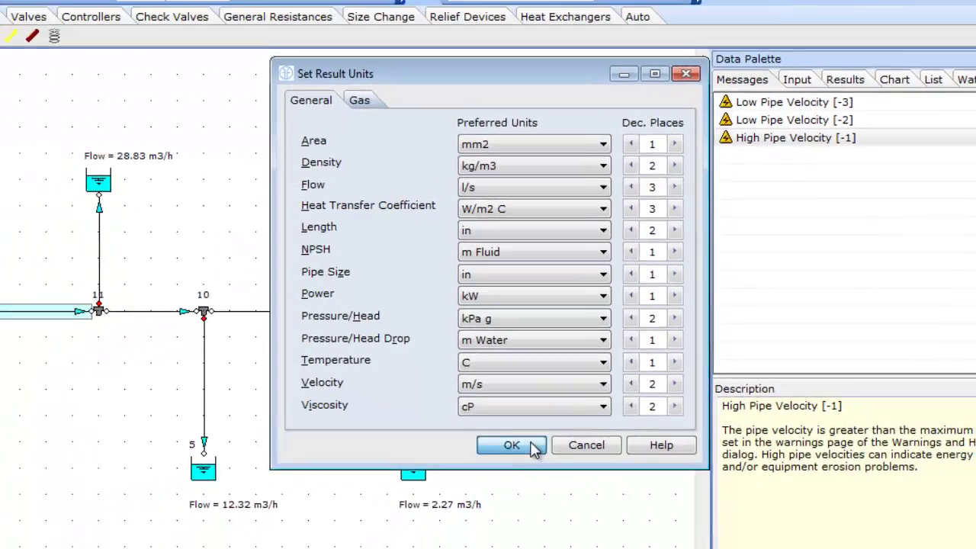
left_click(477, 504)
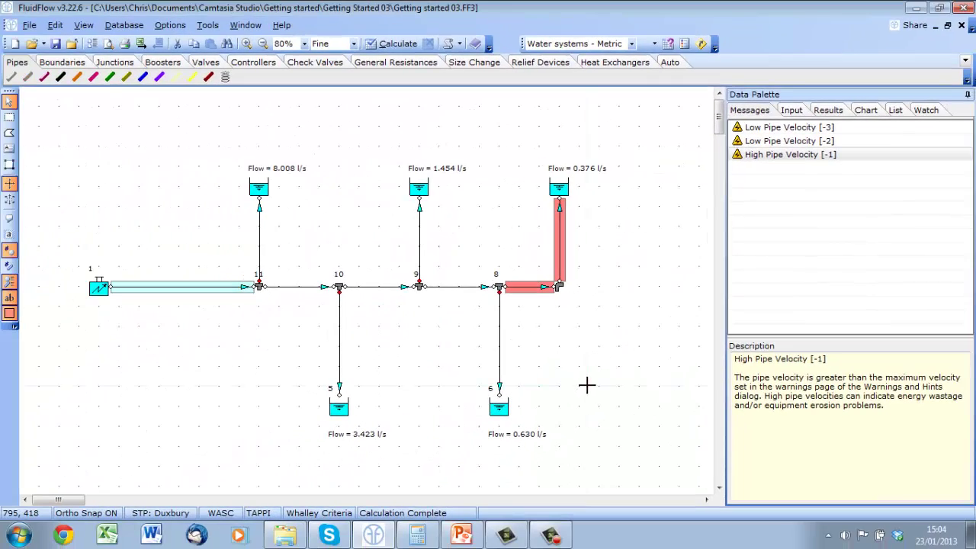